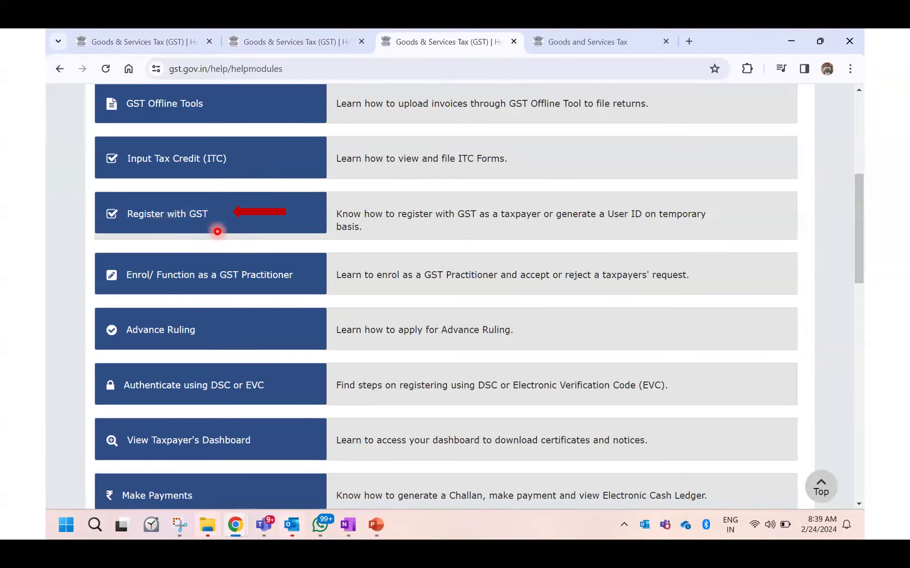
Step: Review the Register with GST training videos for Normal Taxpayer REG-01 Part A, then return home
left_click(217, 232)
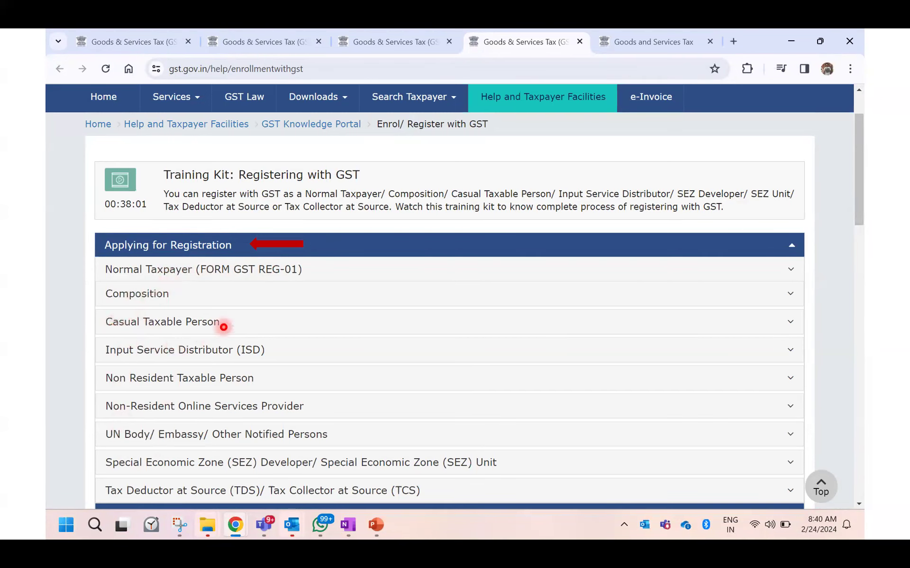
key("Right")
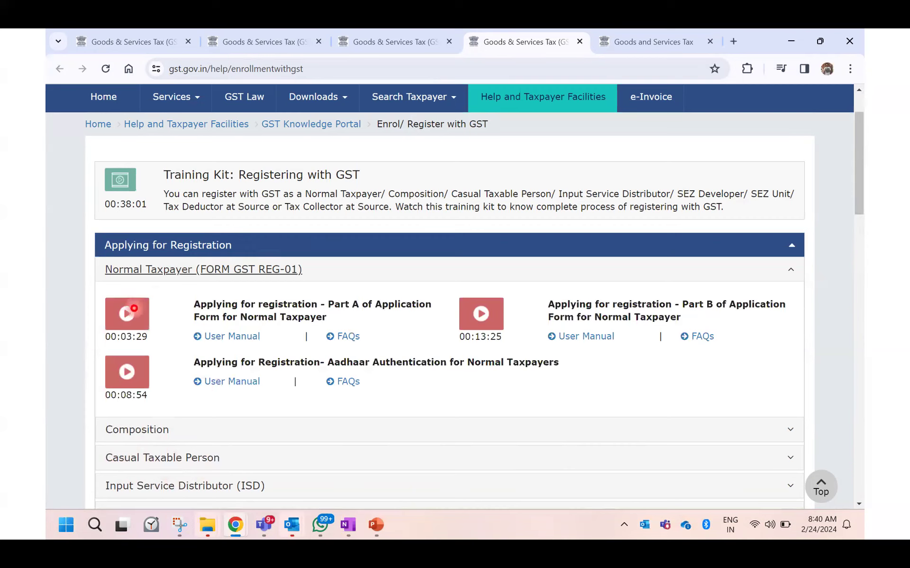
key("Right")
key("Right")
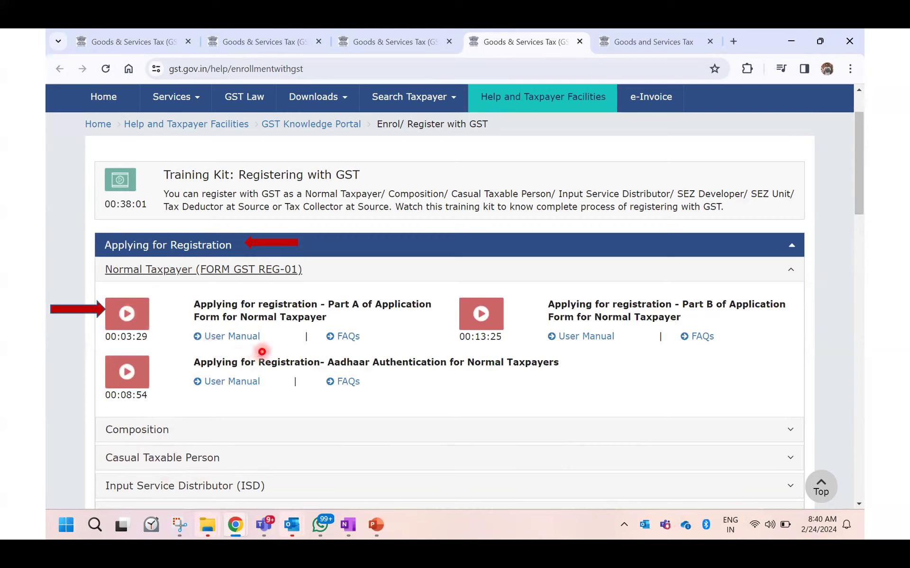
key("Right")
key("Right")
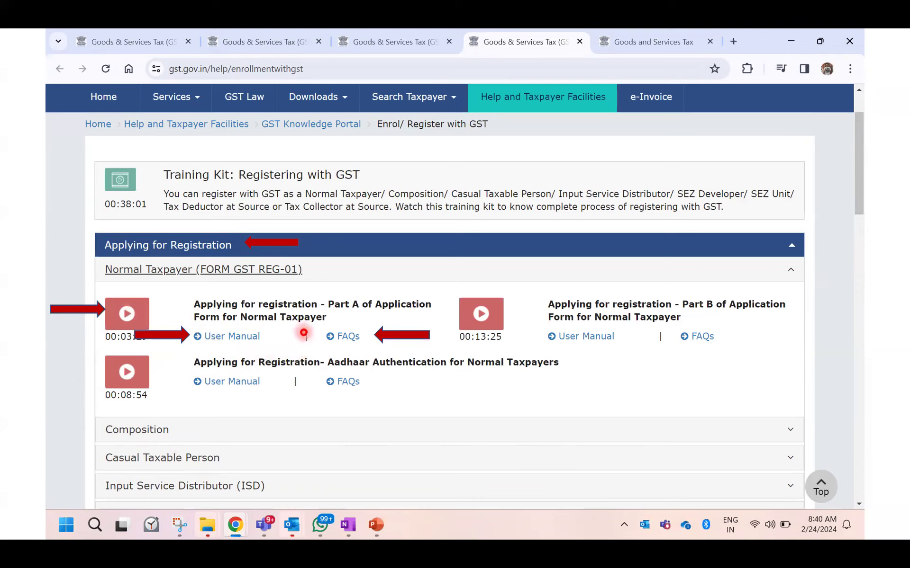
key("Right")
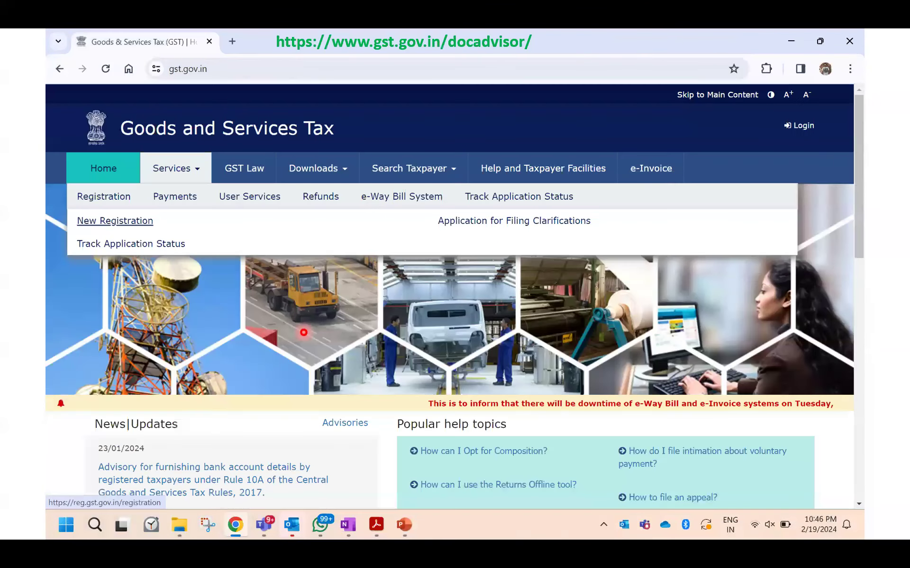
Step: Go from gst.gov.in Services to the New Registration form, noting the State/UT and District entries
key("Right")
key("Right")
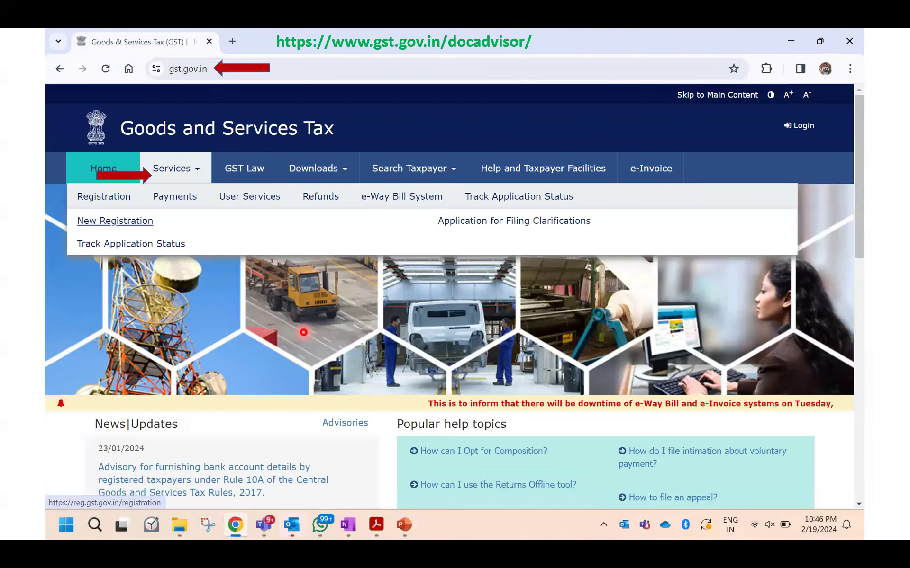
key("Right")
key("Right")
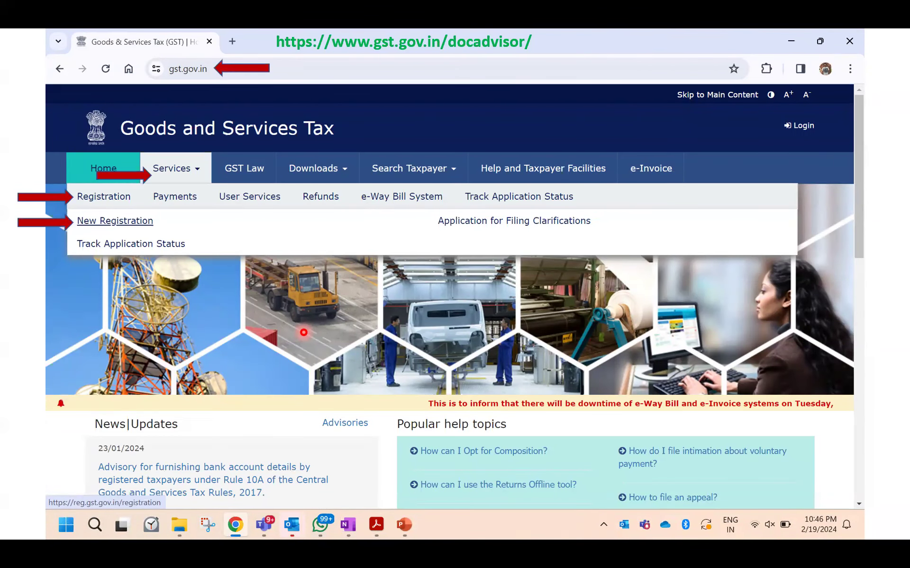
key("Right")
key("Right")
key("Right")
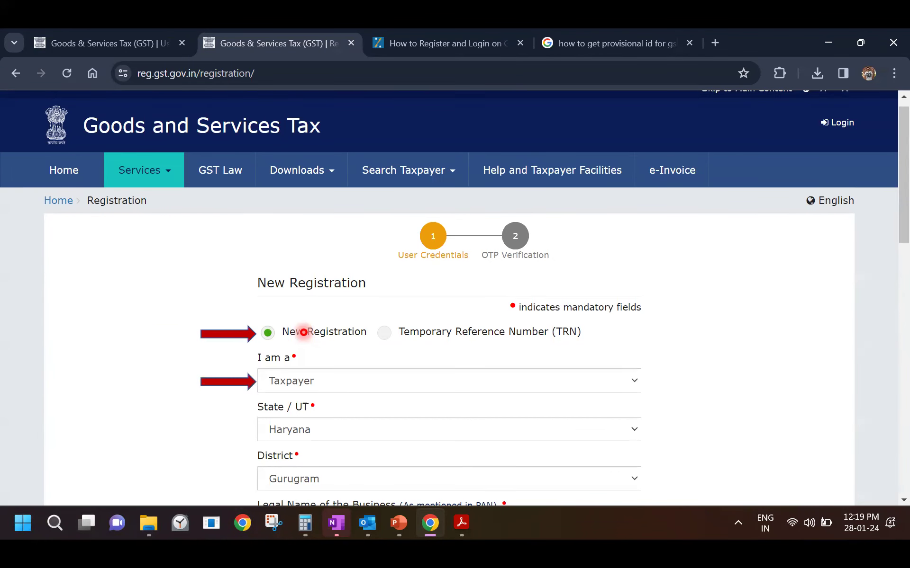
key("Right")
key("Right")
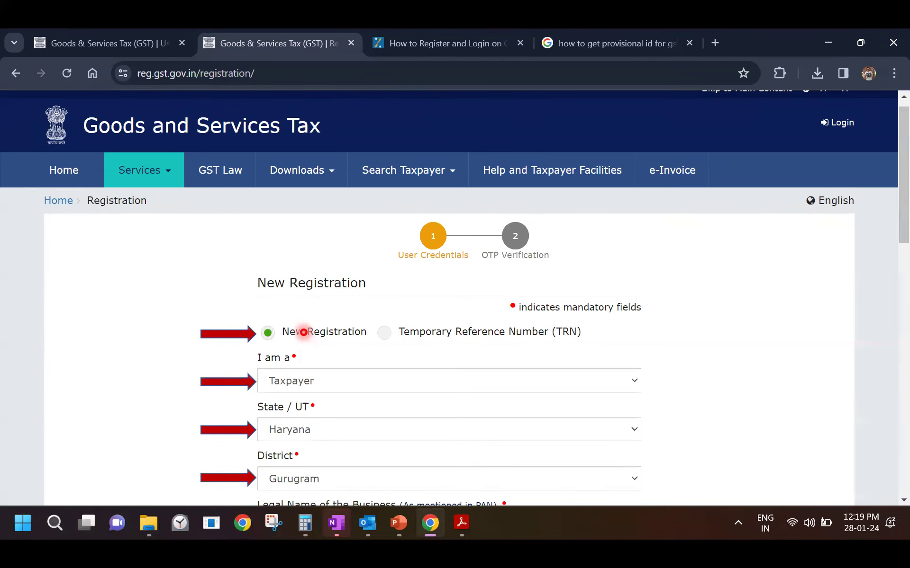
key("Right")
key("Right")
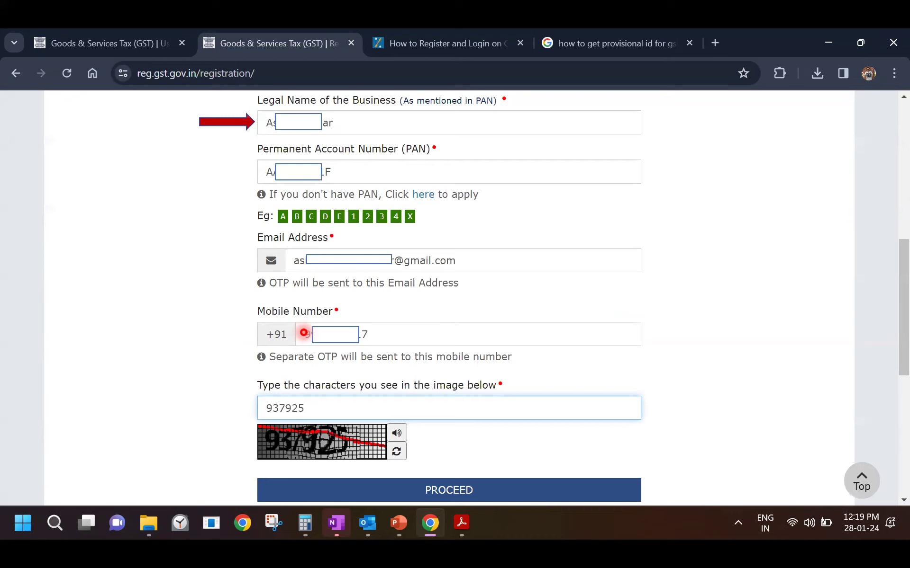
Step: Enter the PAN and remaining registration details and proceed to the rejected Haryana application notice
key("Right")
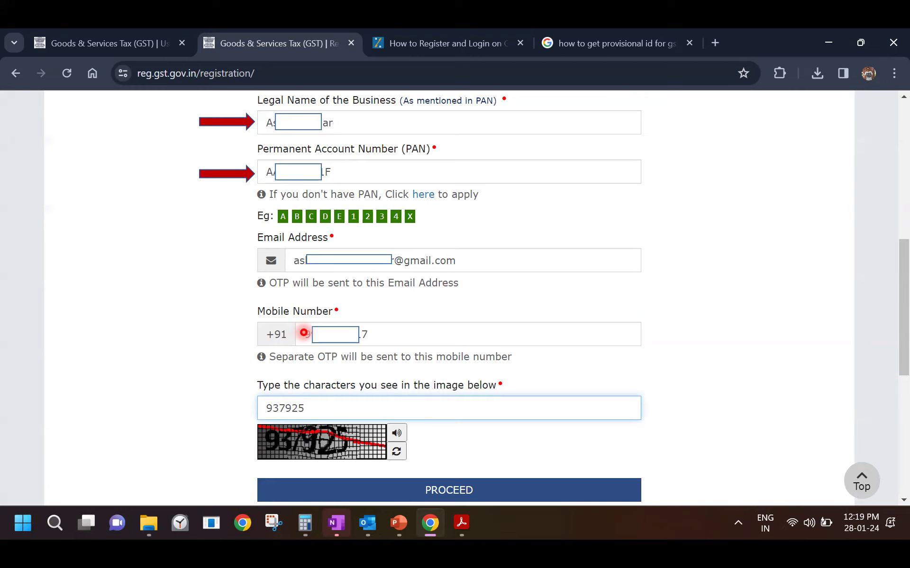
key("Right")
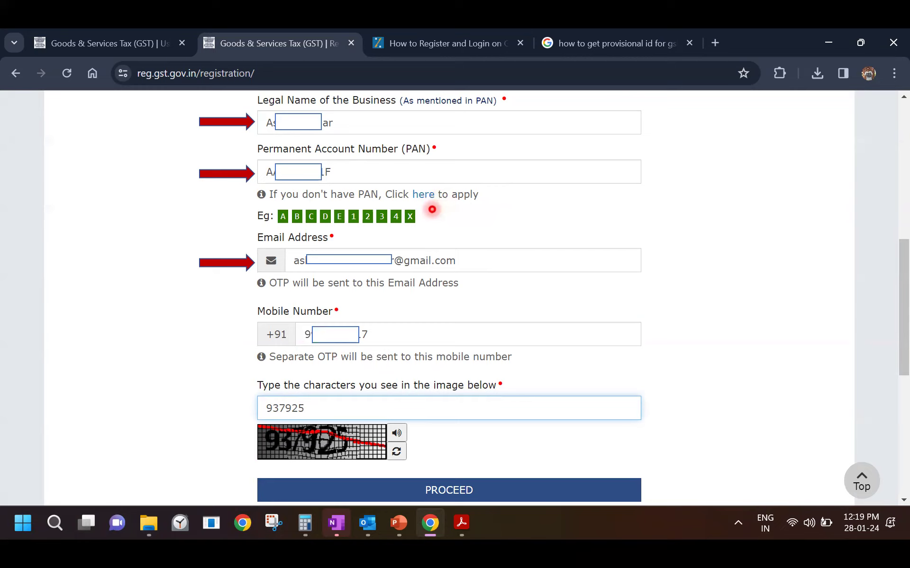
key("Right")
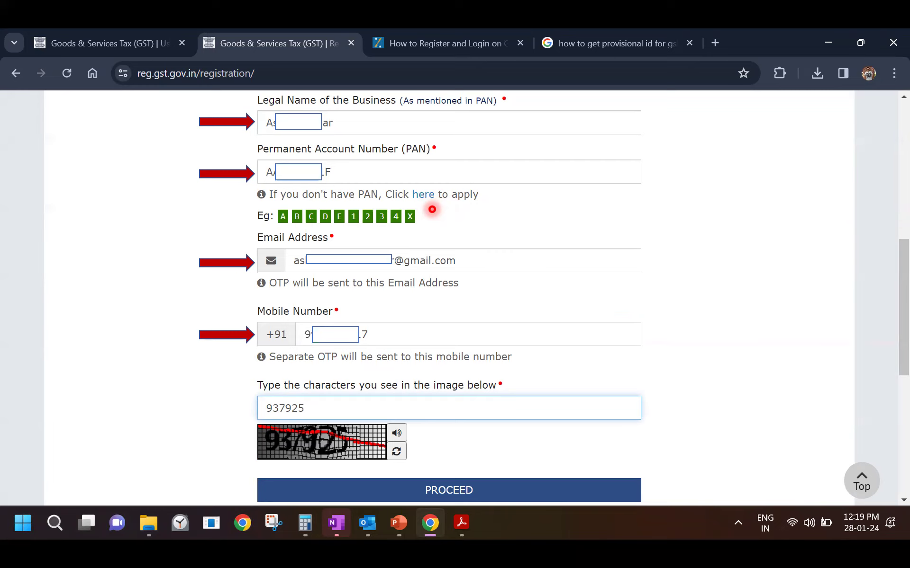
key("Right")
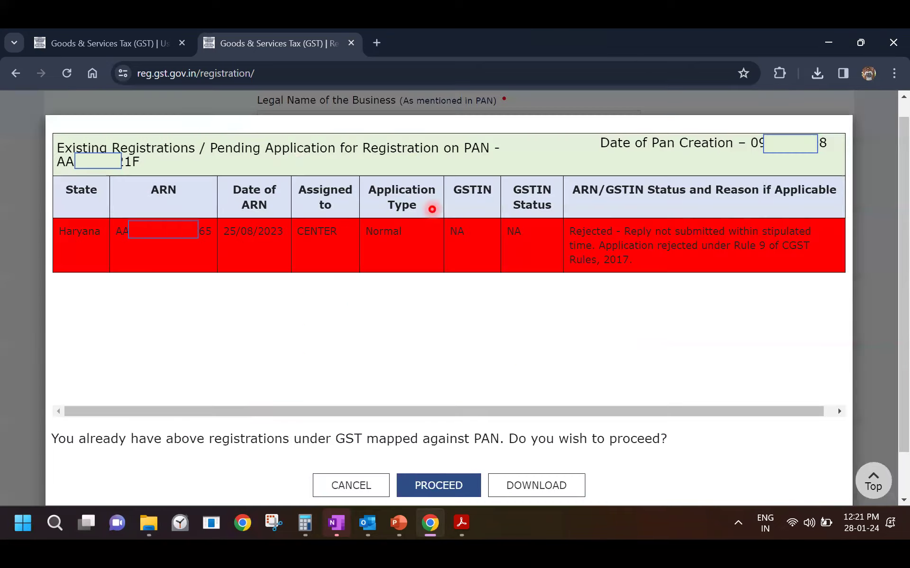
key("Right")
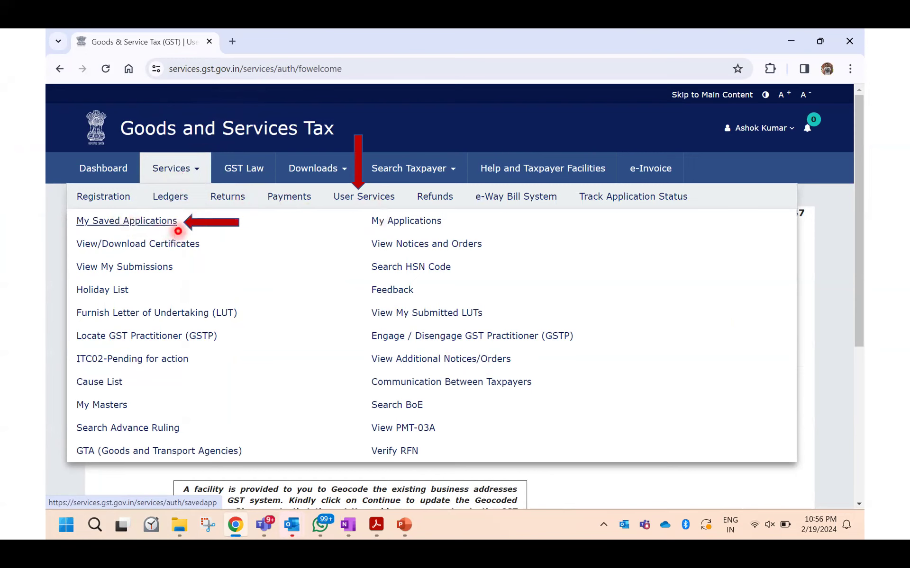
Step: Open My Saved Applications to see the draft REG-01 application expiring 12/02/2024
left_click(178, 231)
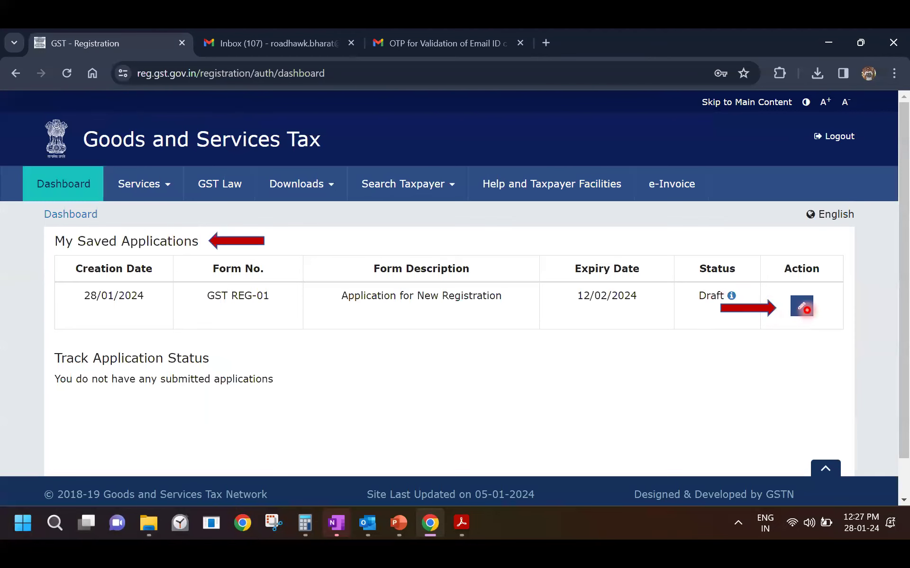
Step: Resume editing the draft GST REG-01 application from its Action column edit icon
left_click(801, 312)
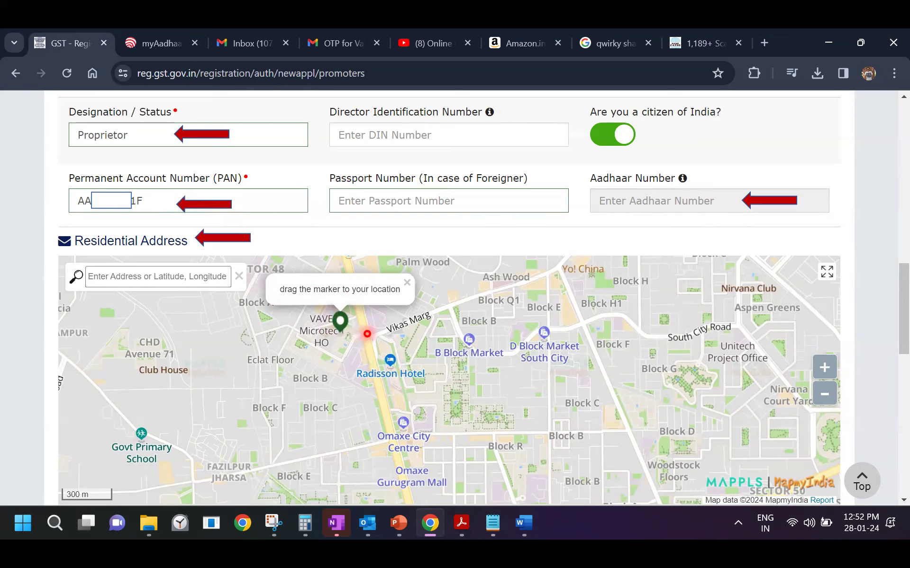
Step: Scroll to the promoter's residential address: India, PIN 122001, Haryana, Gurugram
scroll(367, 334, "down", 8)
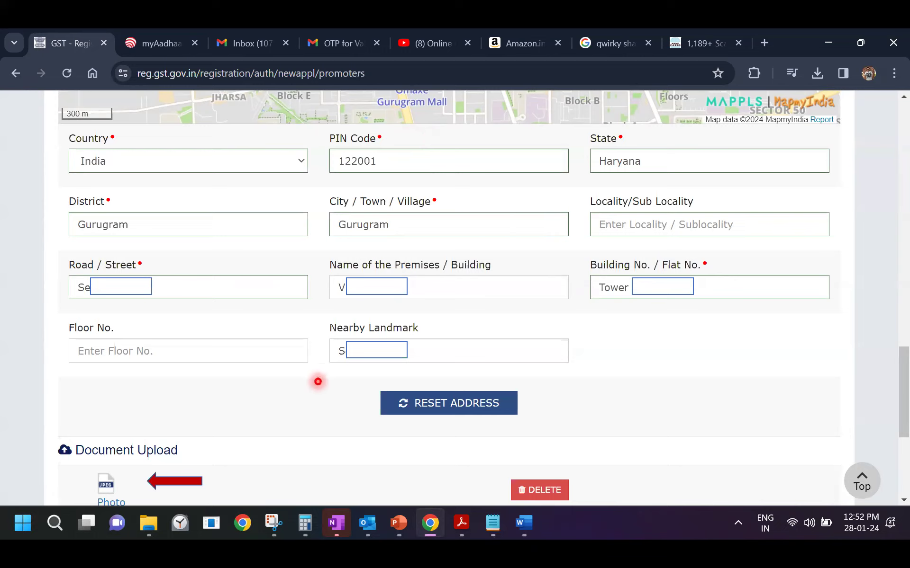
Step: Scroll through the completed tabs to the Authorized Representative step, leaving no representative
scroll(287, 421, "down", 4)
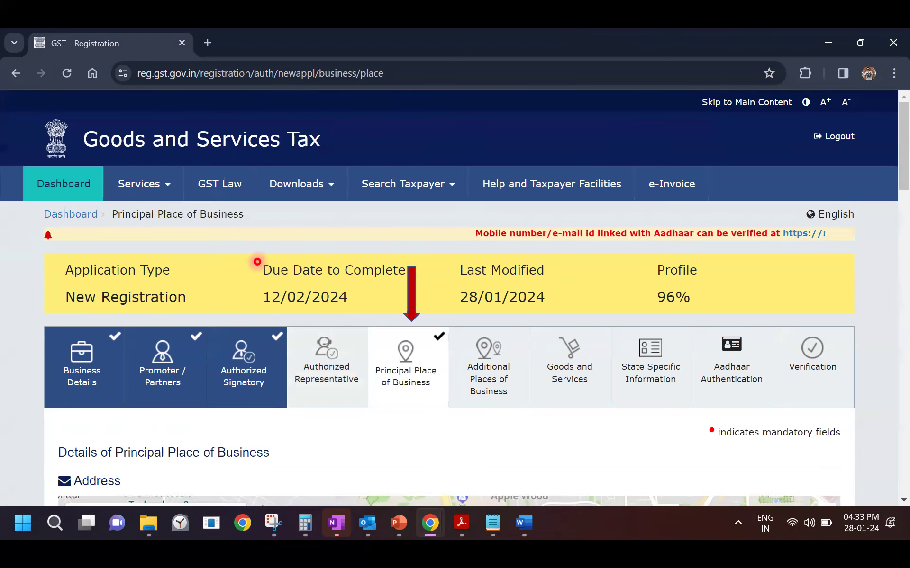
scroll(257, 262, "down", 10)
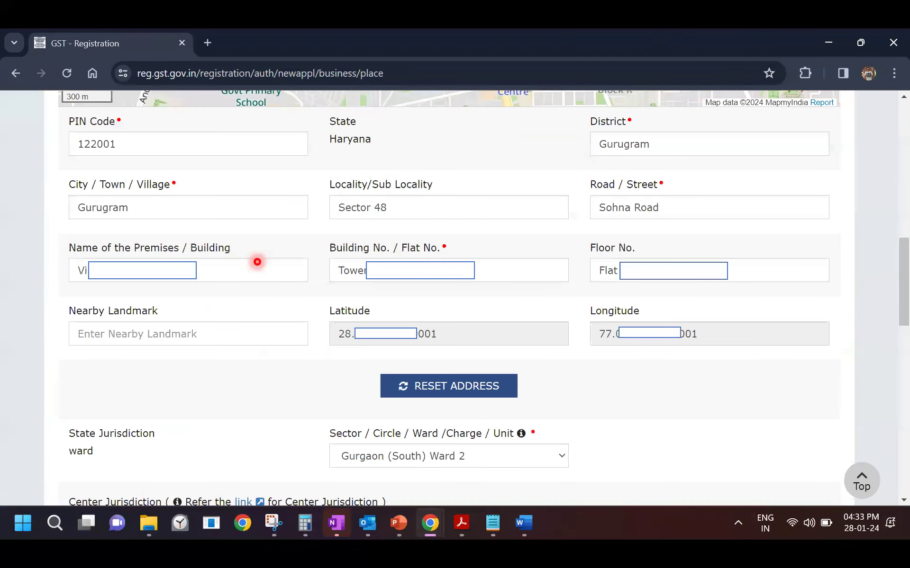
key("Left")
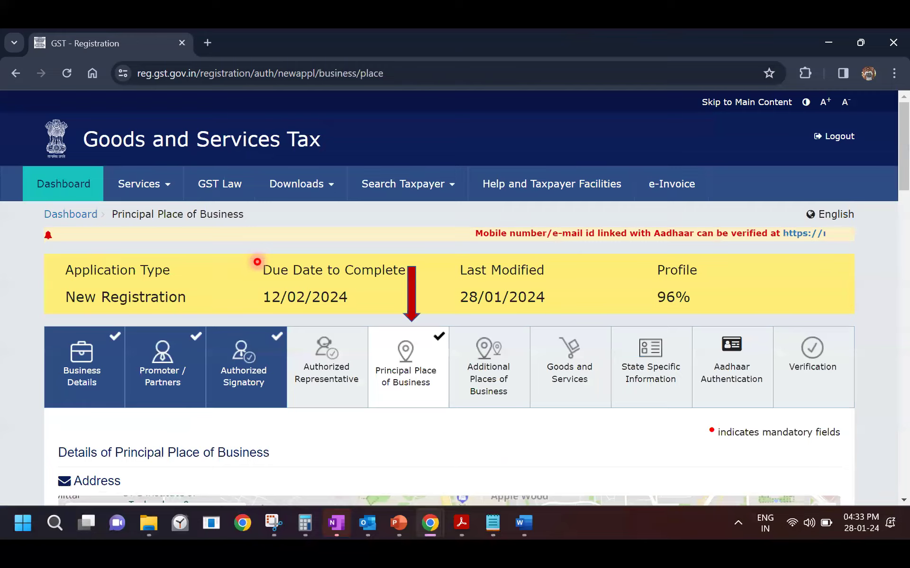
key("Right")
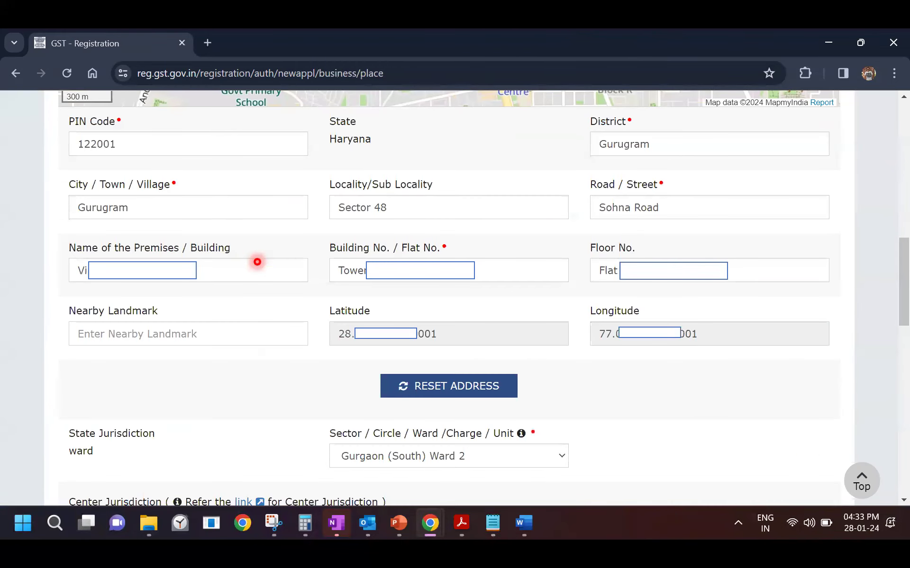
key("Right")
key("Right")
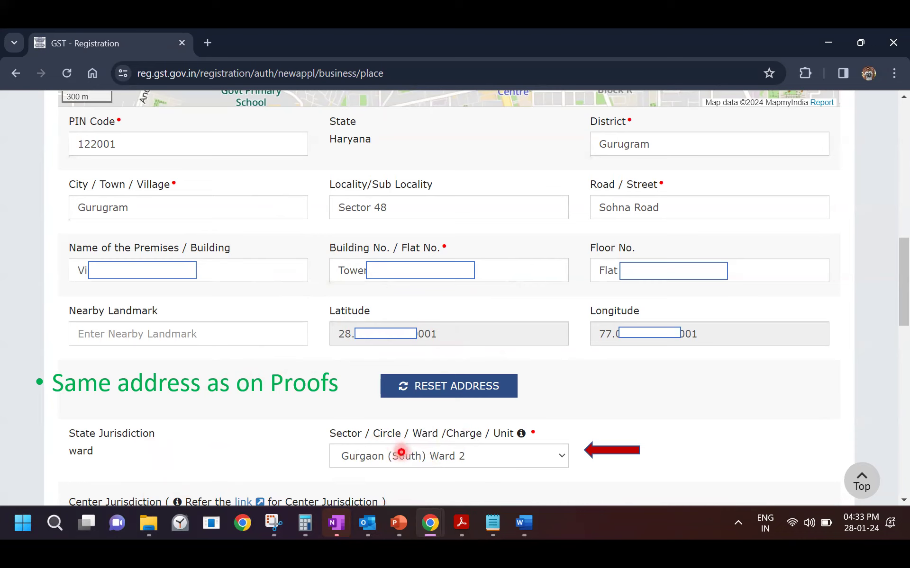
Step: Scroll past Center Jurisdiction and Contact Information to Nature of Business Activity with Retail Business
scroll(401, 452, "down", 5)
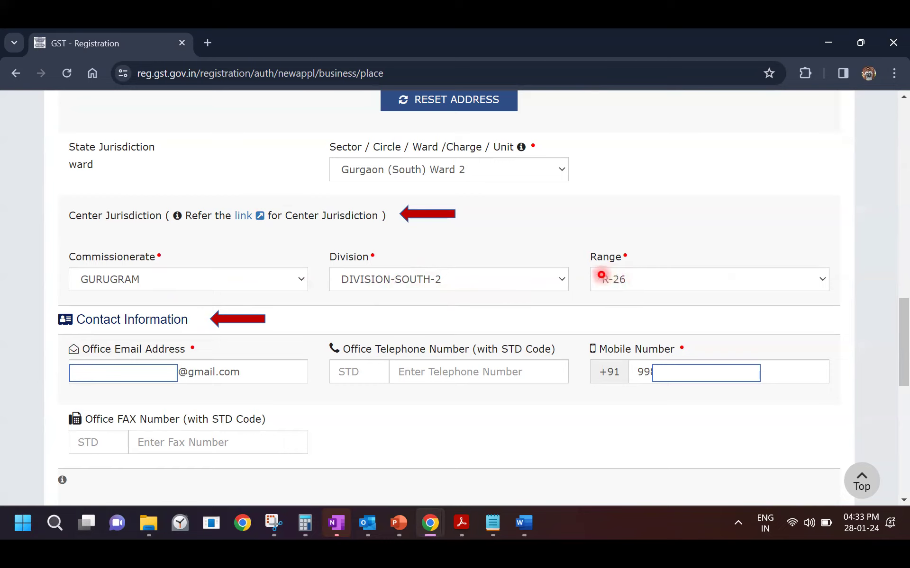
scroll(601, 275, "down", 8)
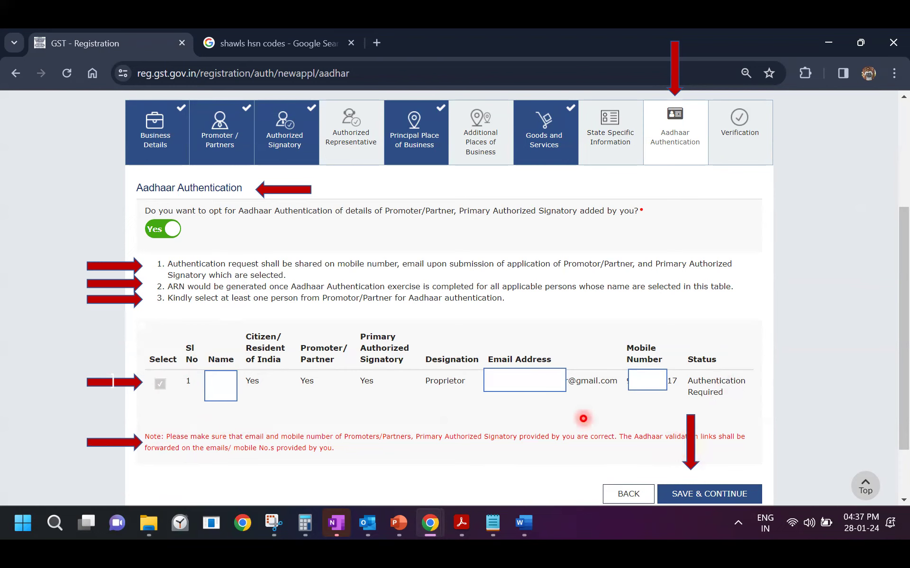
Step: Save the Aadhaar authentication choice and acknowledge the warning to reach the Verification tab
left_click(392, 439)
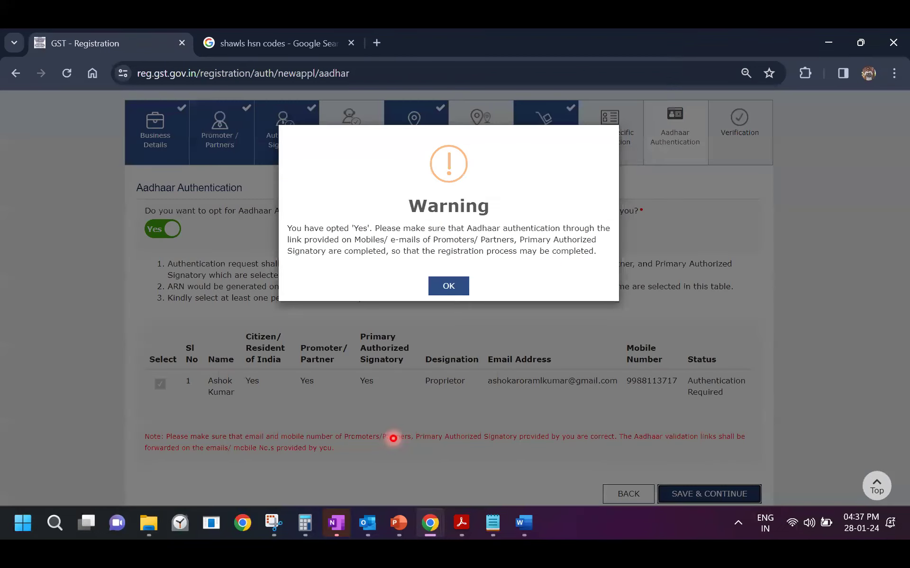
left_click(393, 438)
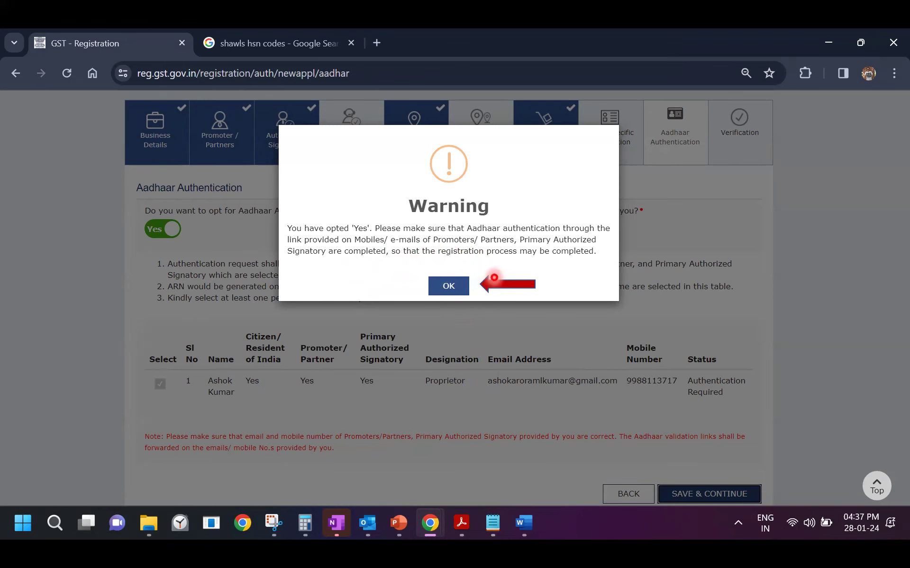
left_click(493, 278)
left_click(494, 278)
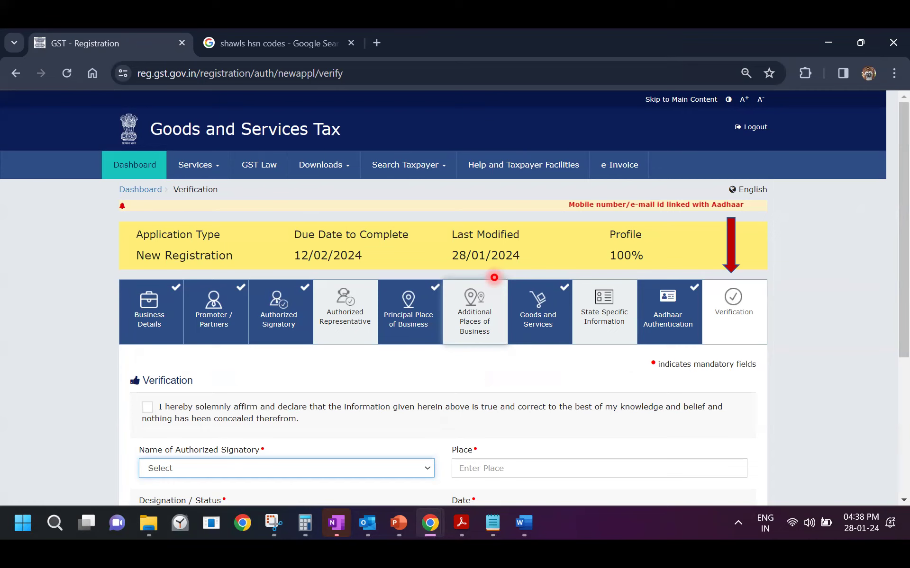
Step: Affirm the verification declaration and fill in the authorized signatory details
left_click(494, 278)
left_click(493, 278)
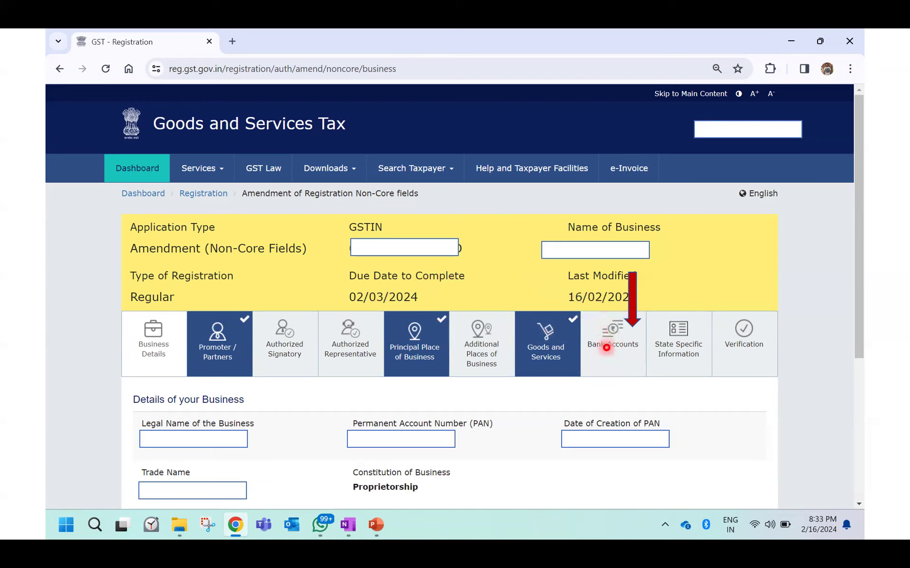
Step: Open the Bank Accounts section of the non-core fields amendment application
left_click(613, 342)
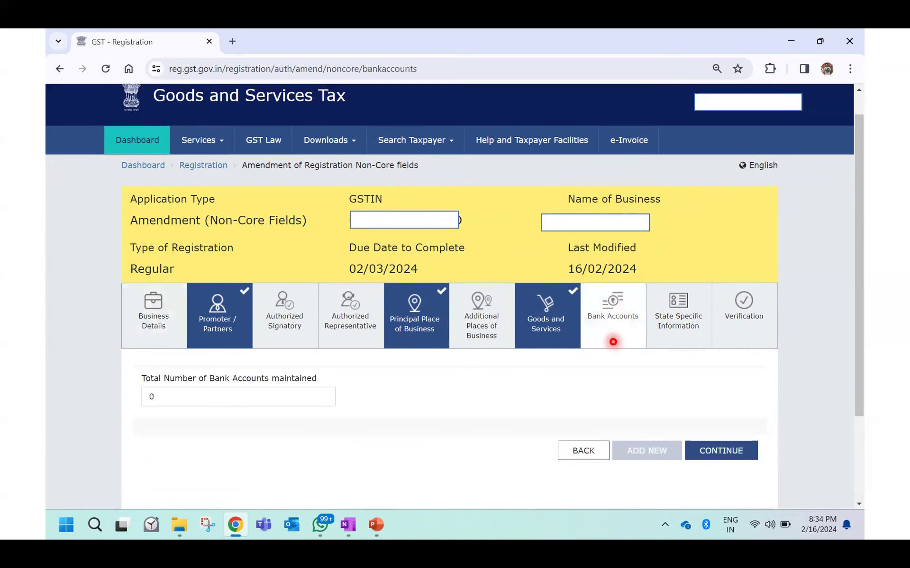